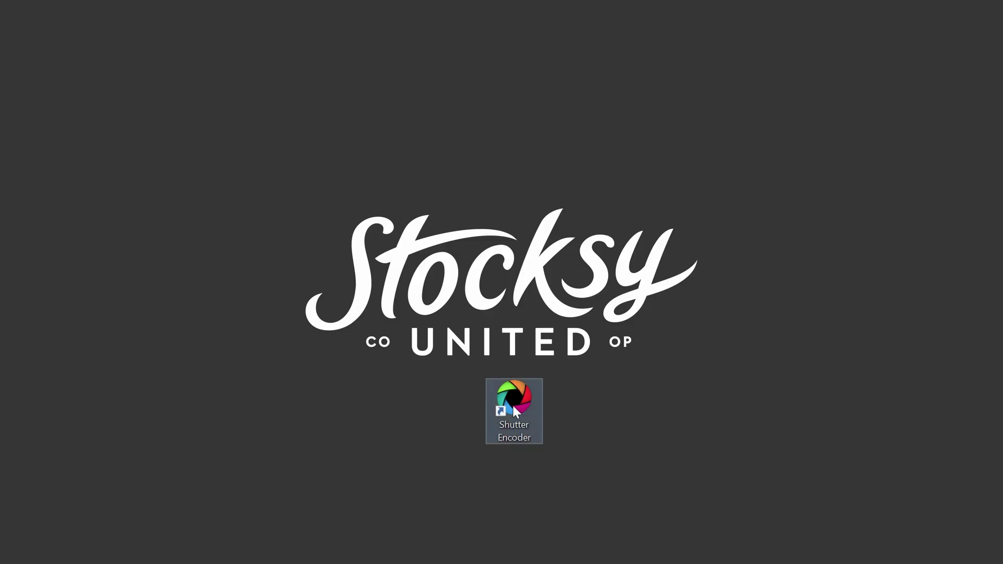
# - Launch Shutter Encoder and import one source clip into the file list
pyautogui.doubleClick(516, 411)
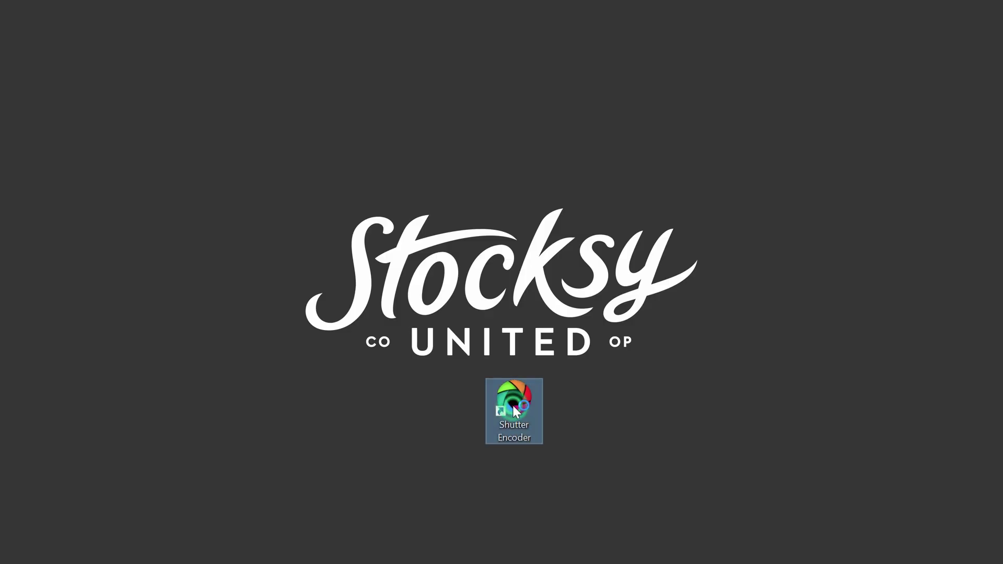
pyautogui.click(472, 214)
pyautogui.doubleClick(641, 226)
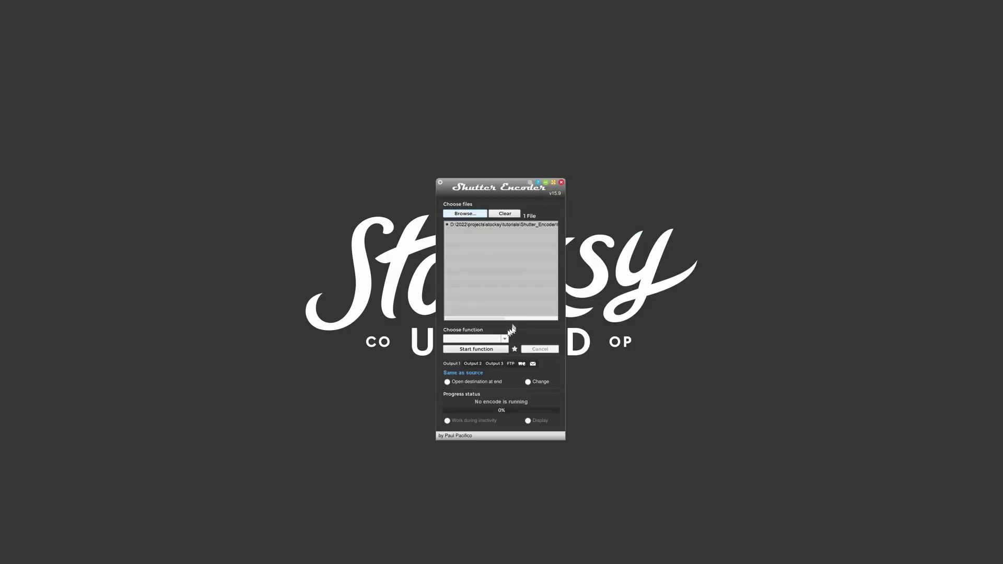
# - Try Apple ProRes, then Cut without re-encoding, and finally choose H.264 as the function
pyautogui.click(505, 338)
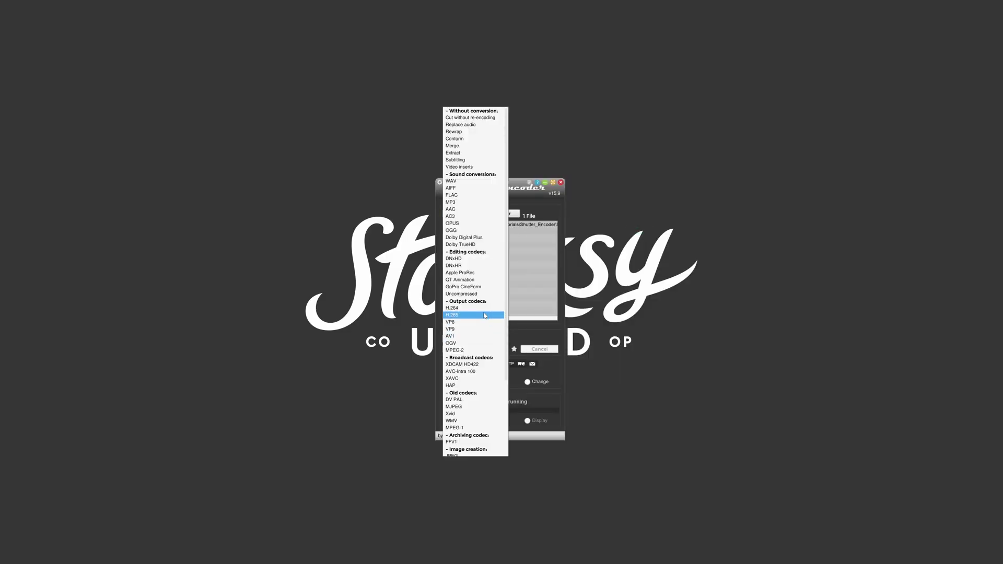
pyautogui.click(467, 273)
pyautogui.click(505, 340)
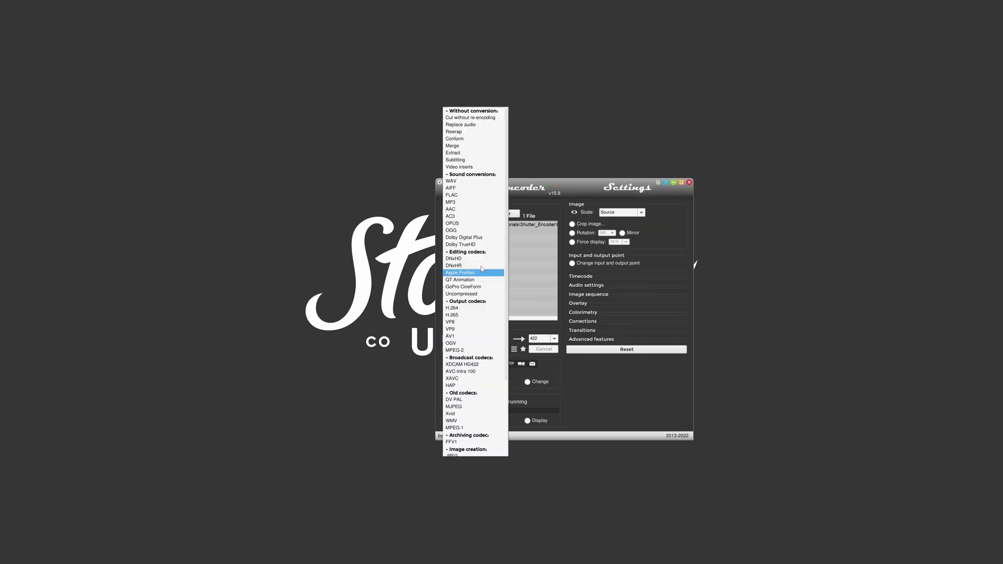
pyautogui.click(477, 117)
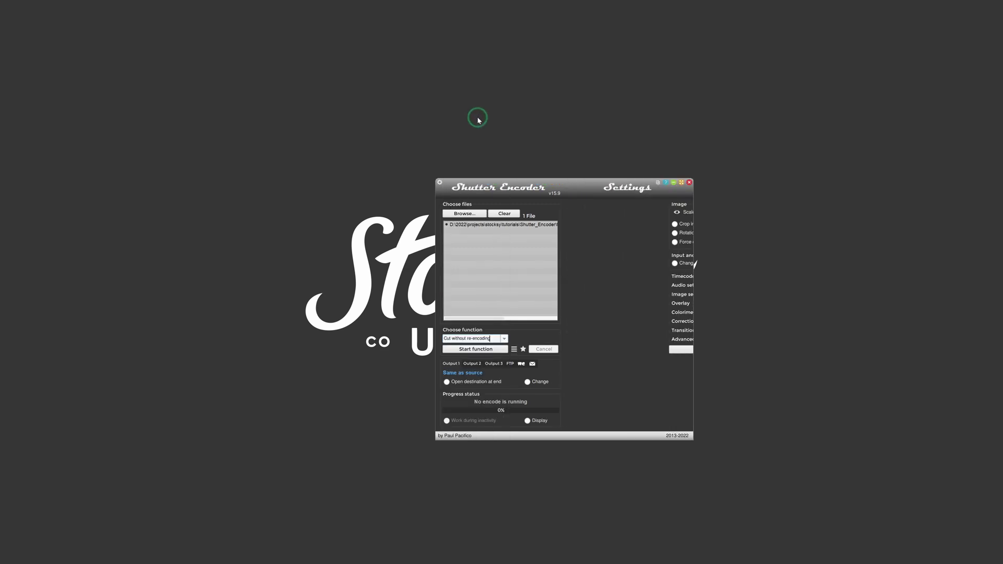
pyautogui.click(505, 338)
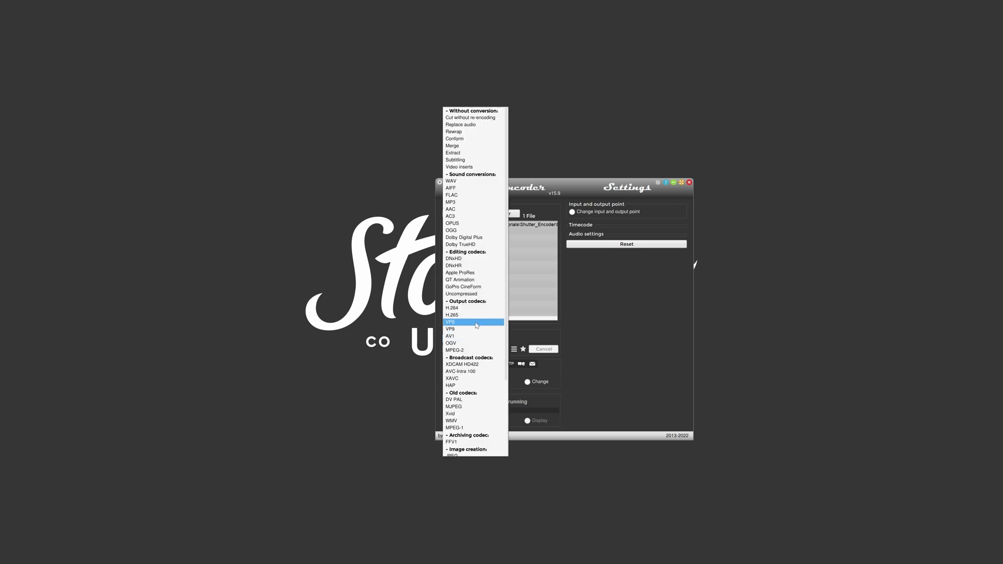
pyautogui.click(469, 312)
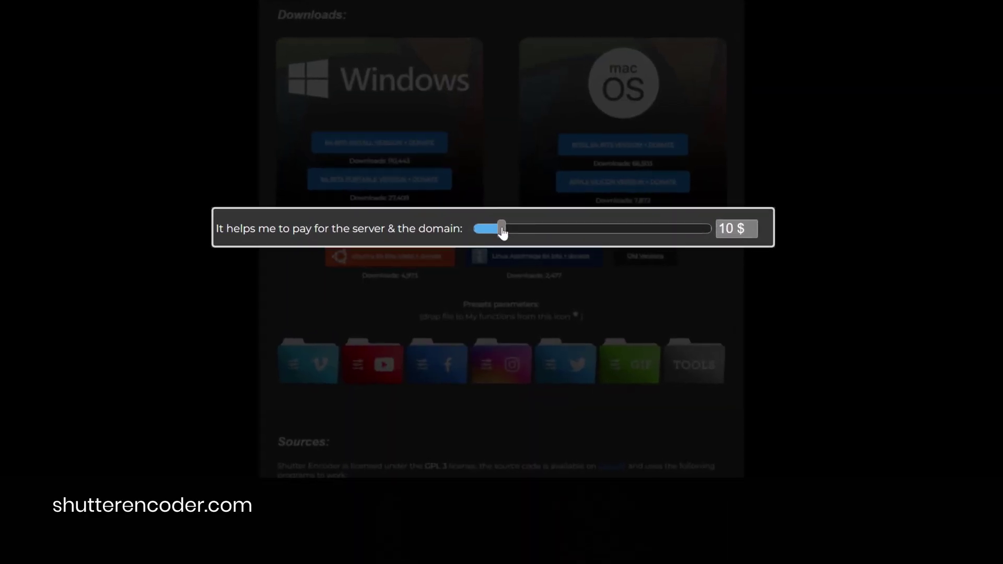
# - Slide the suggested download donation up from 10 $ to 20 $
pyautogui.moveTo(503, 226); pyautogui.dragTo(530, 228)
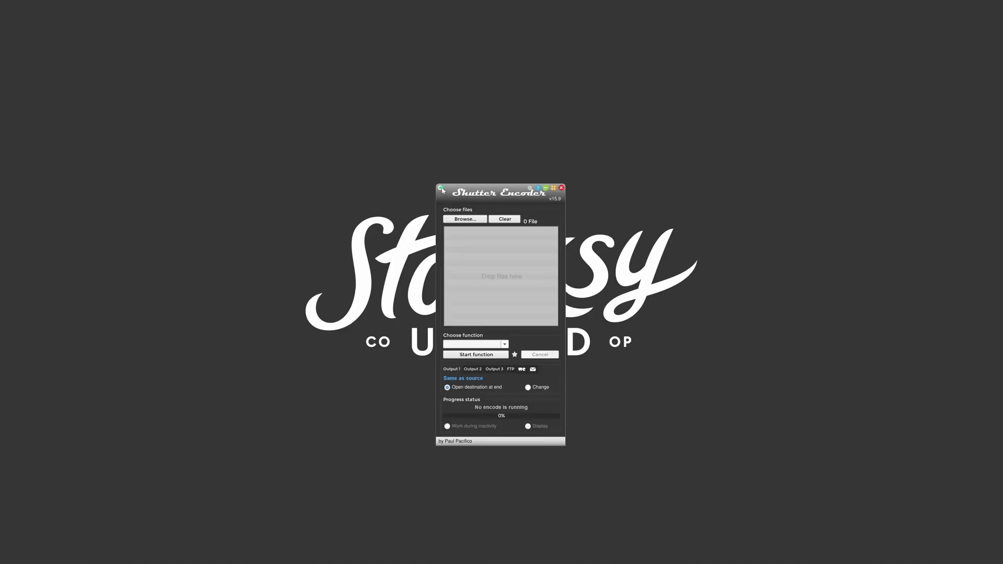
# - Enable the shutdown-computer end action, keep English, set GPU decoding to auto, then close Settings
pyautogui.click(442, 189)
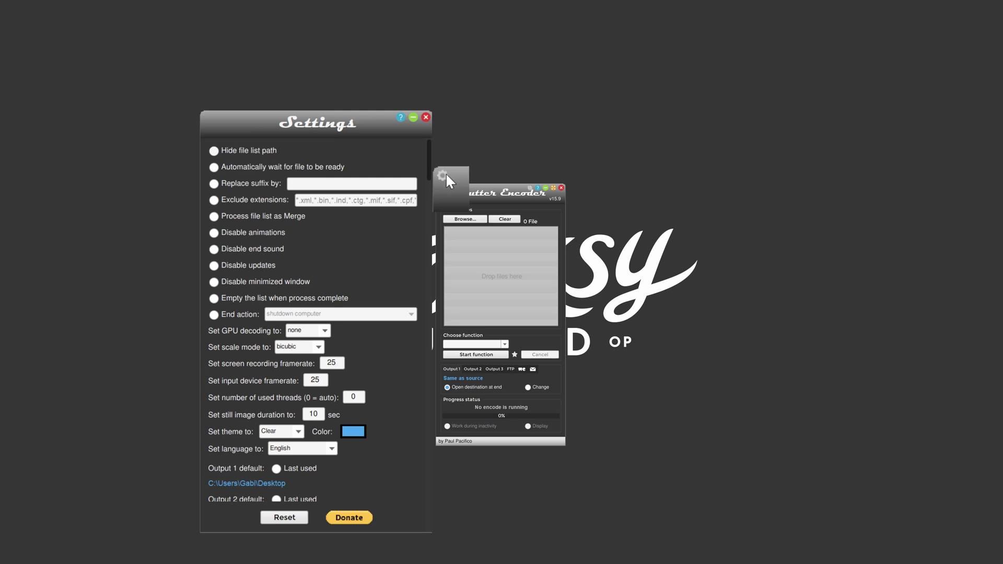
pyautogui.click(215, 315)
pyautogui.click(331, 449)
pyautogui.click(332, 450)
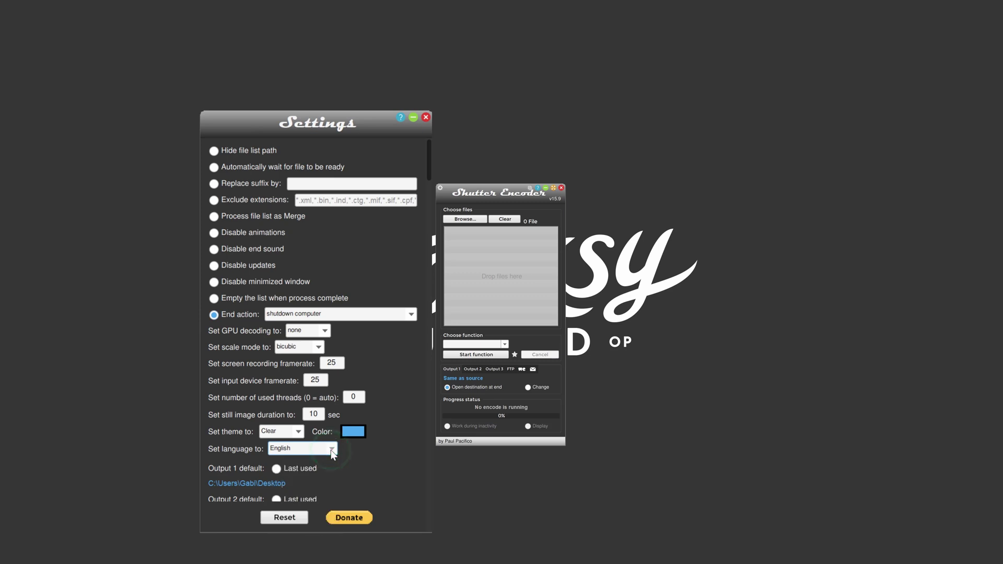
pyautogui.click(324, 333)
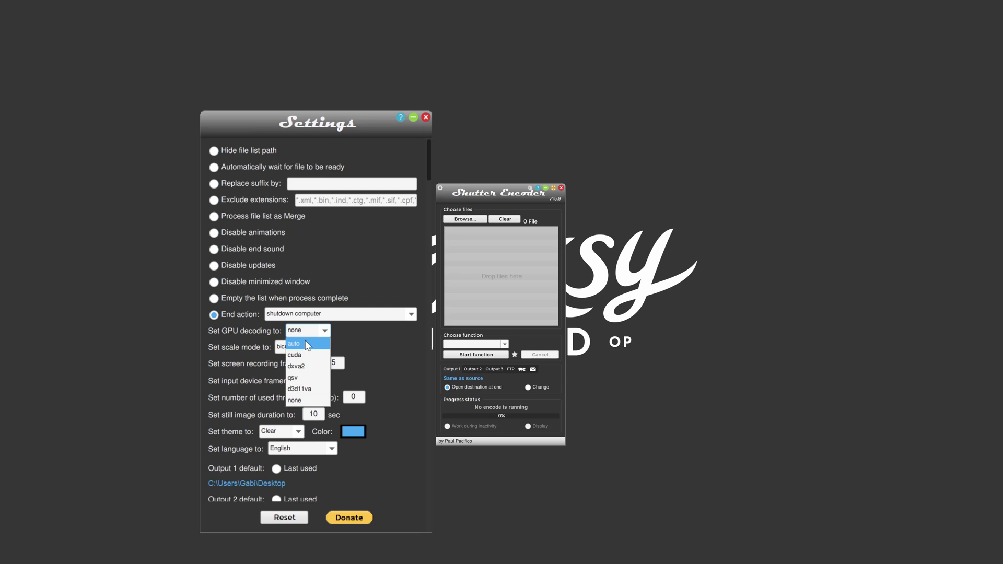
pyautogui.click(308, 344)
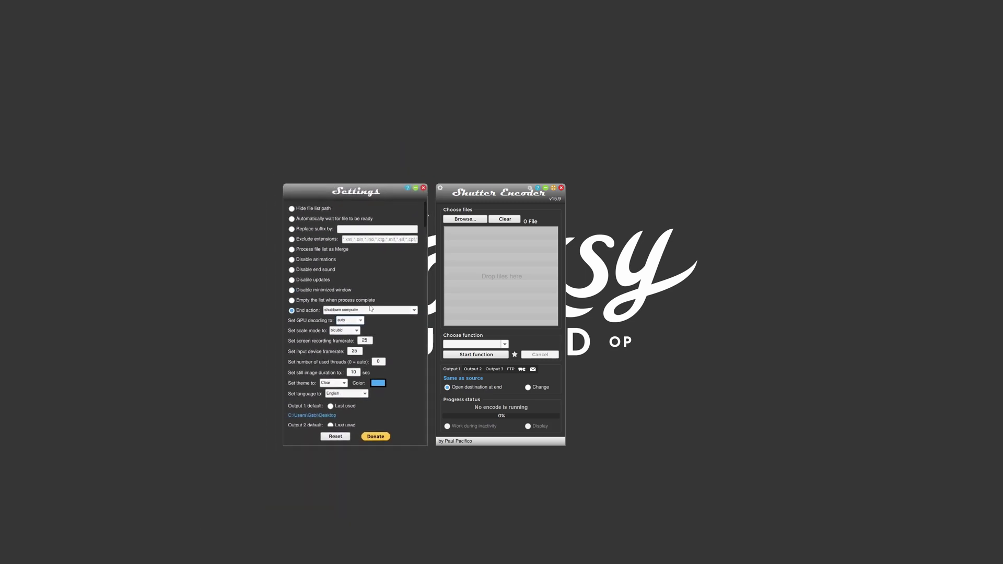
pyautogui.click(424, 188)
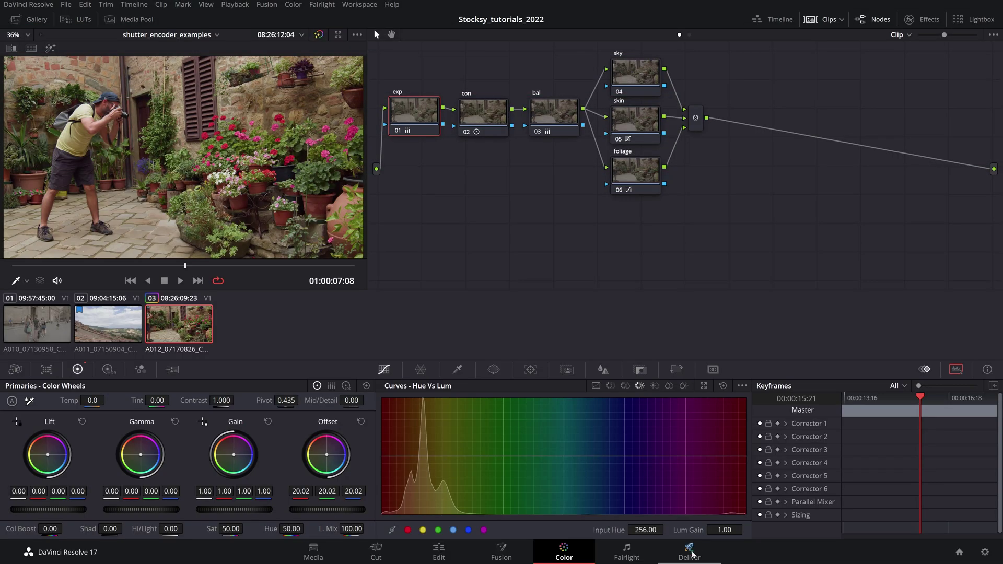
# - On the Deliver page, set the output to QuickTime with the DNxHR HQ codec
pyautogui.click(691, 553)
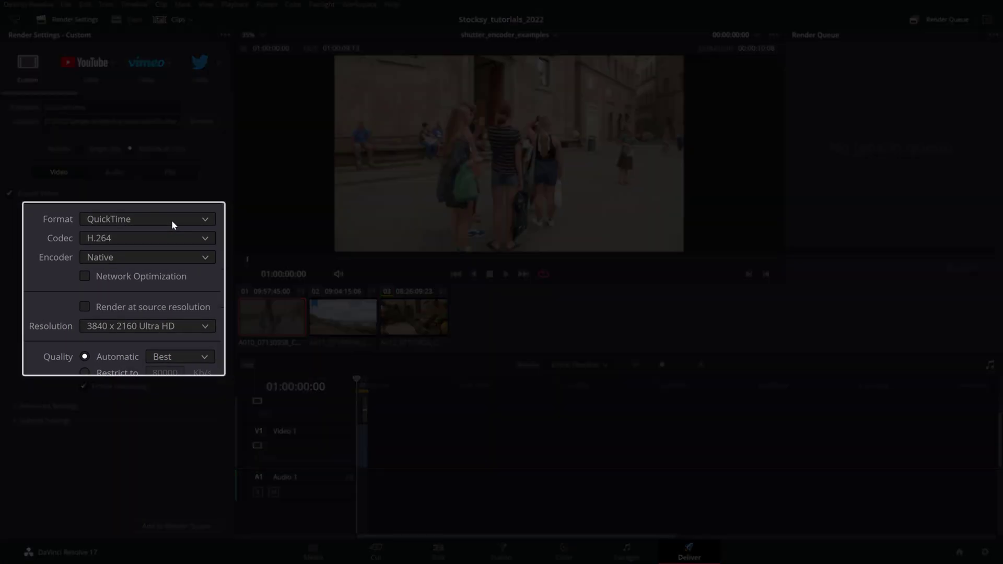
pyautogui.click(150, 216)
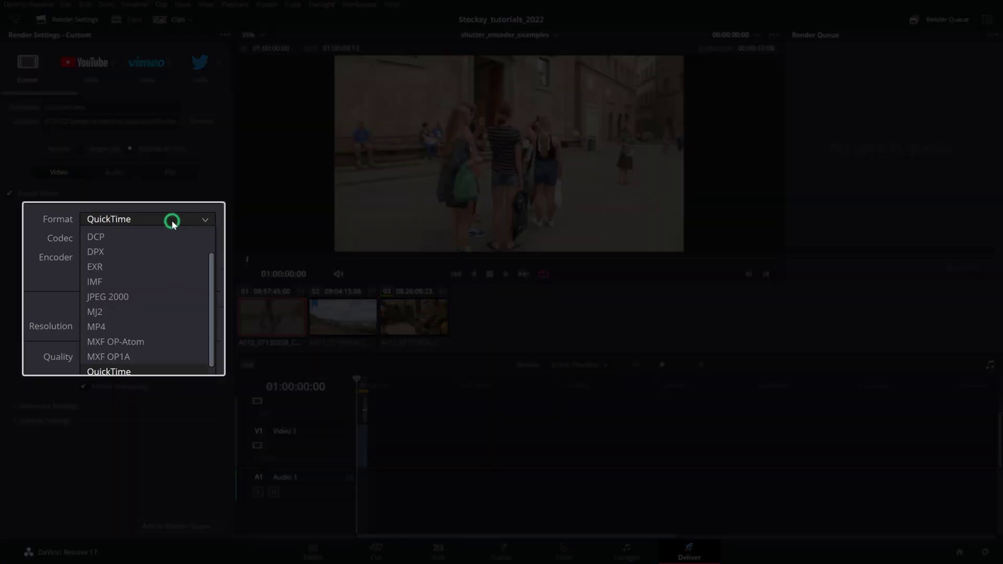
pyautogui.click(173, 220)
pyautogui.click(146, 239)
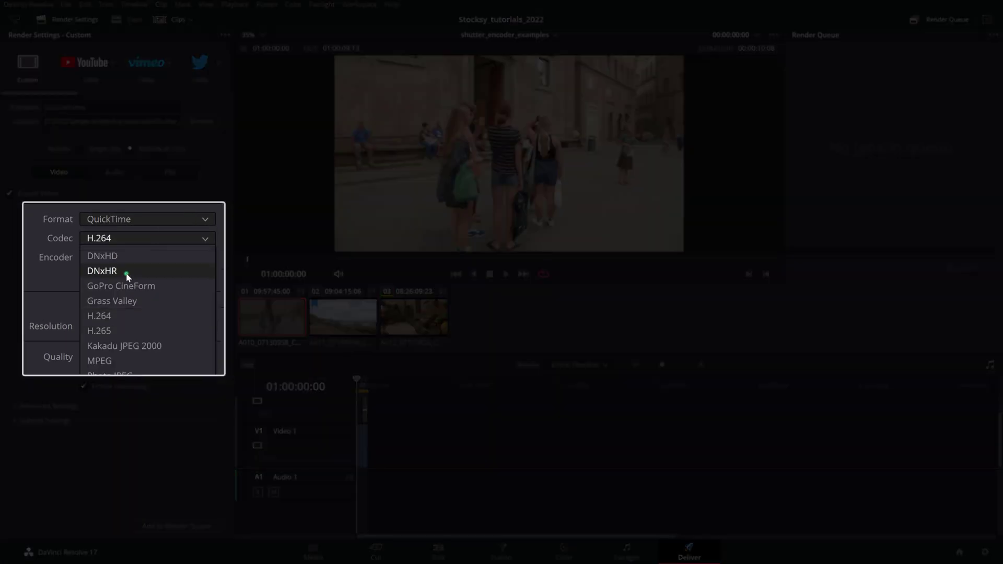
pyautogui.click(128, 272)
pyautogui.click(127, 257)
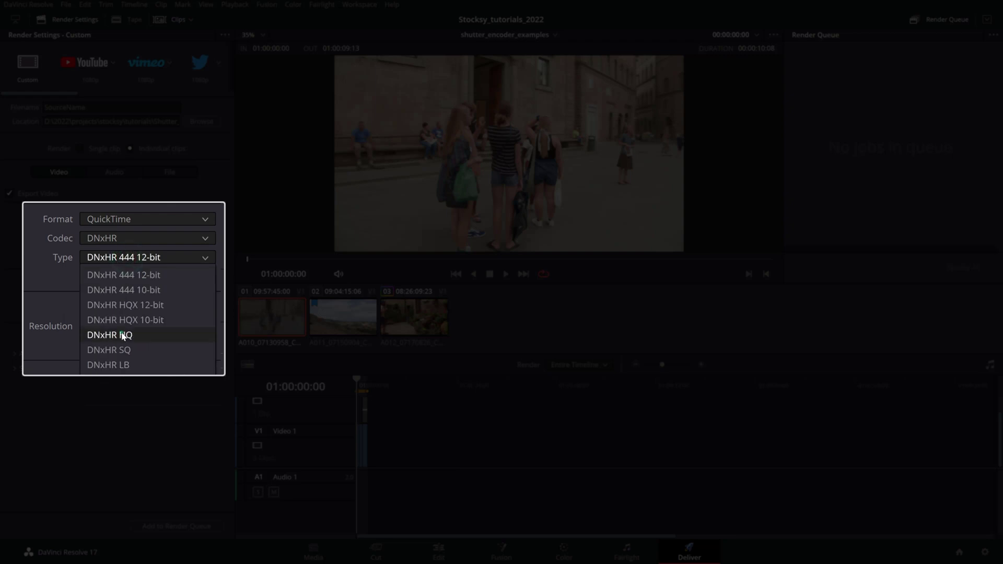
pyautogui.click(122, 336)
# - Render at source resolution with Full data levels and forced highest-quality sizing and debayer
pyautogui.click(85, 307)
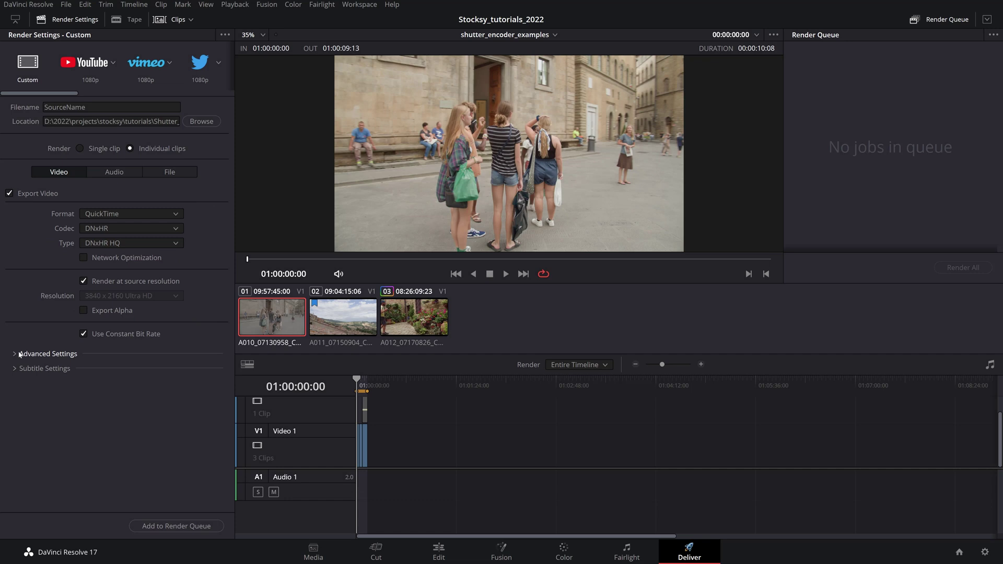
pyautogui.click(19, 354)
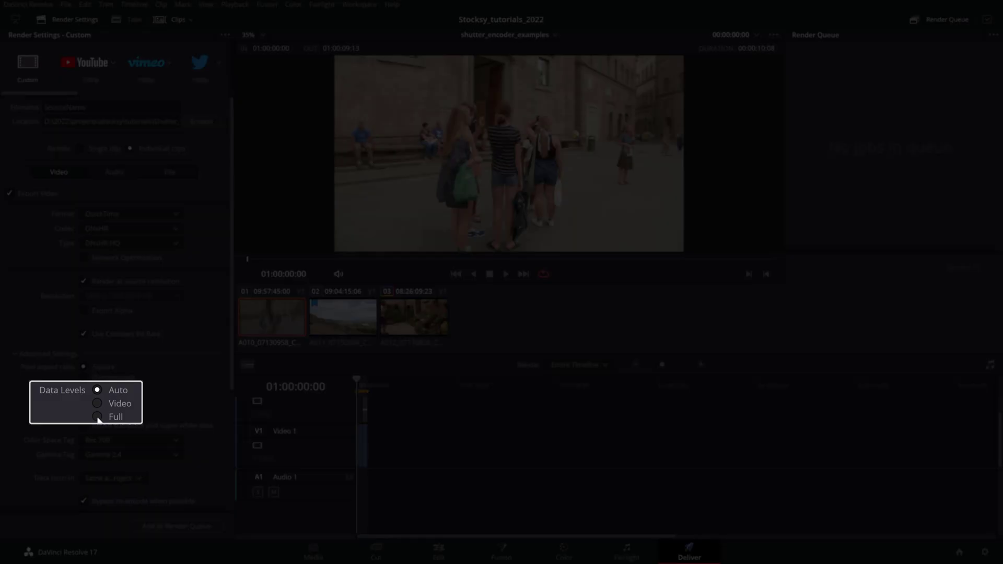
pyautogui.click(83, 413)
pyautogui.scroll(-4, 218, 413)
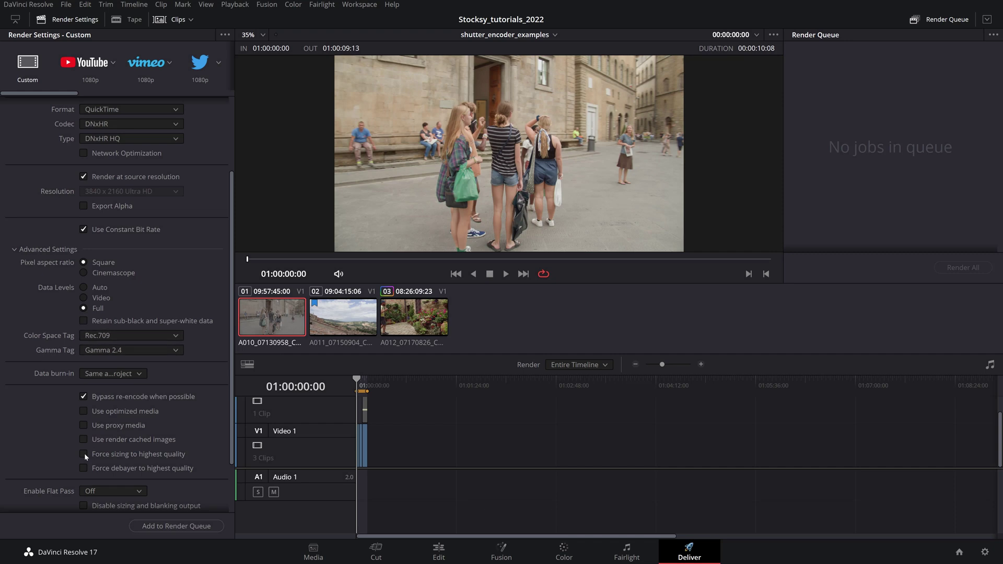
pyautogui.click(84, 453)
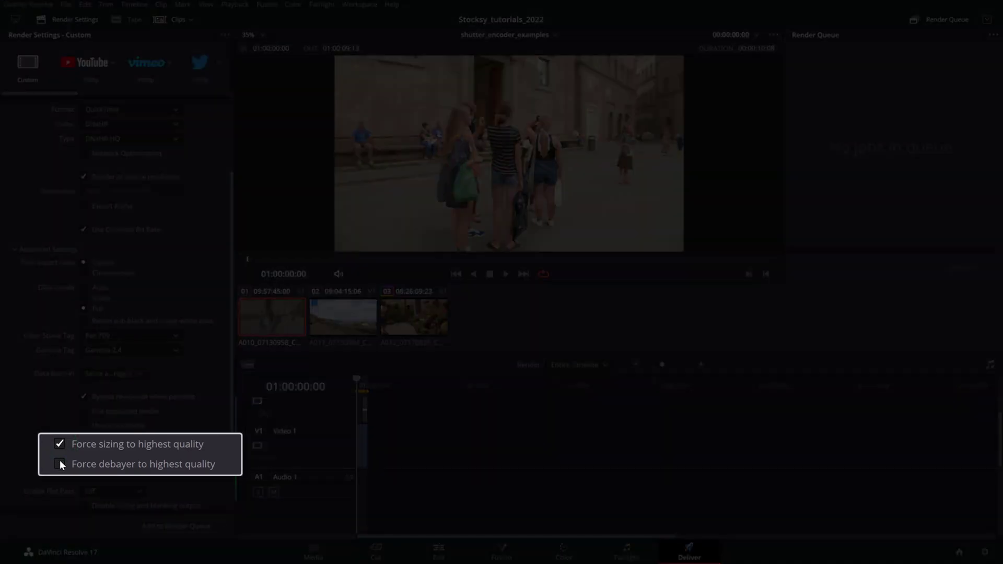
pyautogui.click(60, 465)
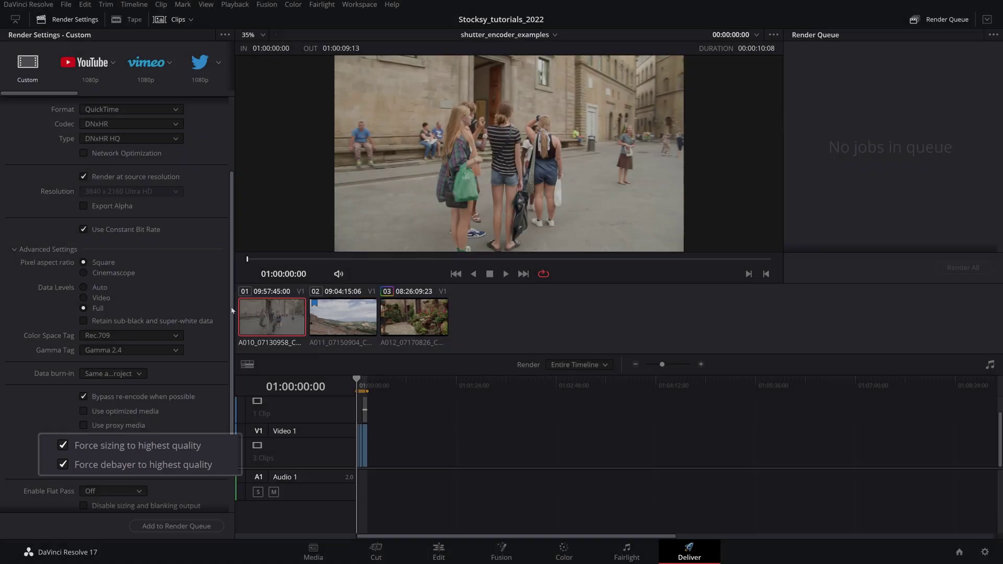
pyautogui.scroll(4, 190, 130)
# - Choose the output folder, queue and render all jobs, then open the DNxHR_HQ folder
pyautogui.click(201, 121)
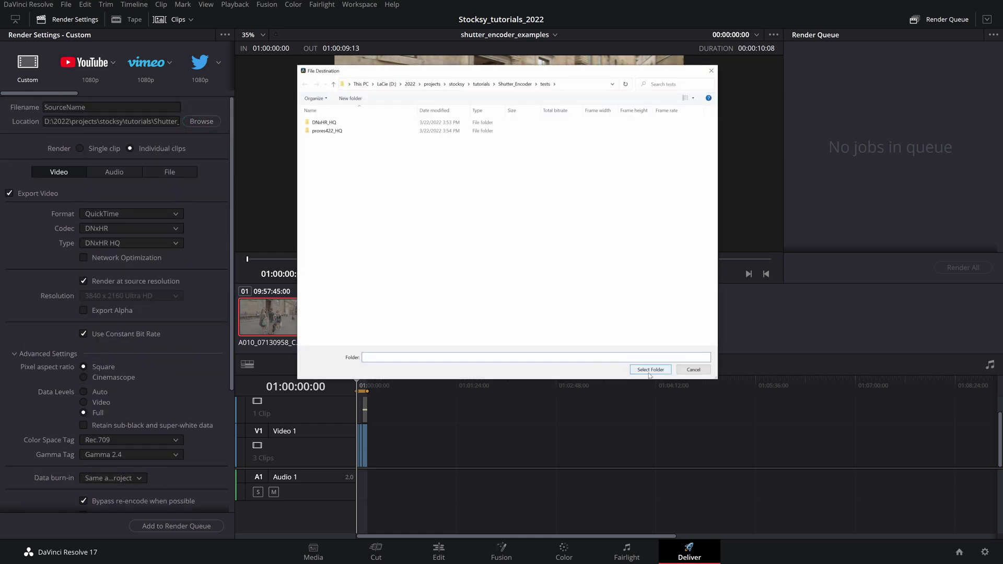
pyautogui.click(642, 371)
pyautogui.click(195, 526)
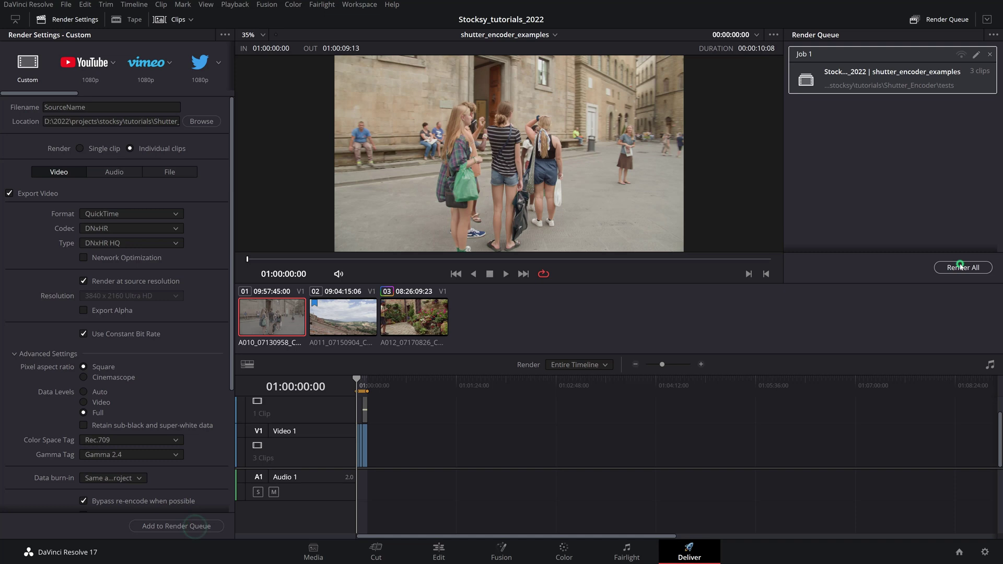
pyautogui.click(963, 268)
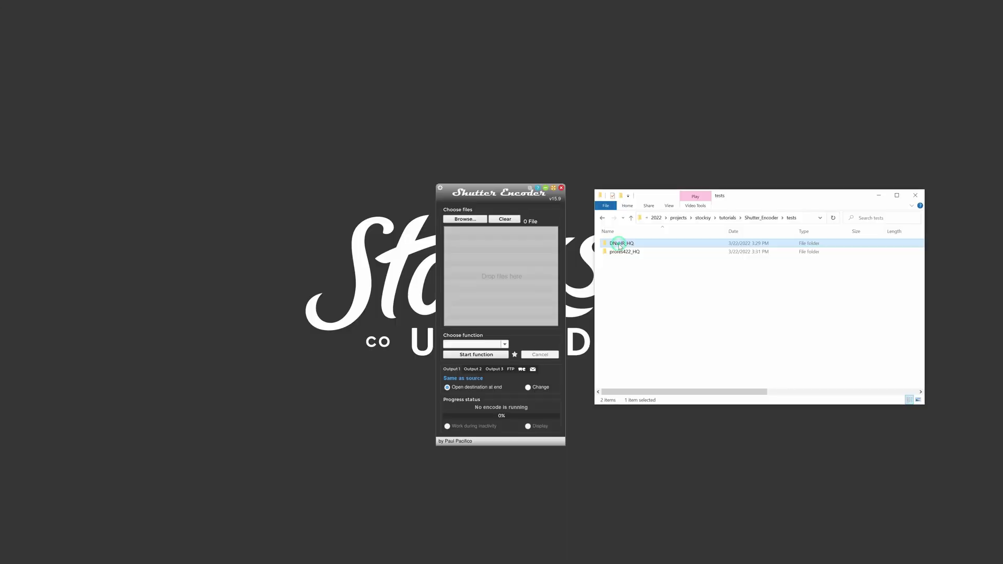
pyautogui.doubleClick(617, 243)
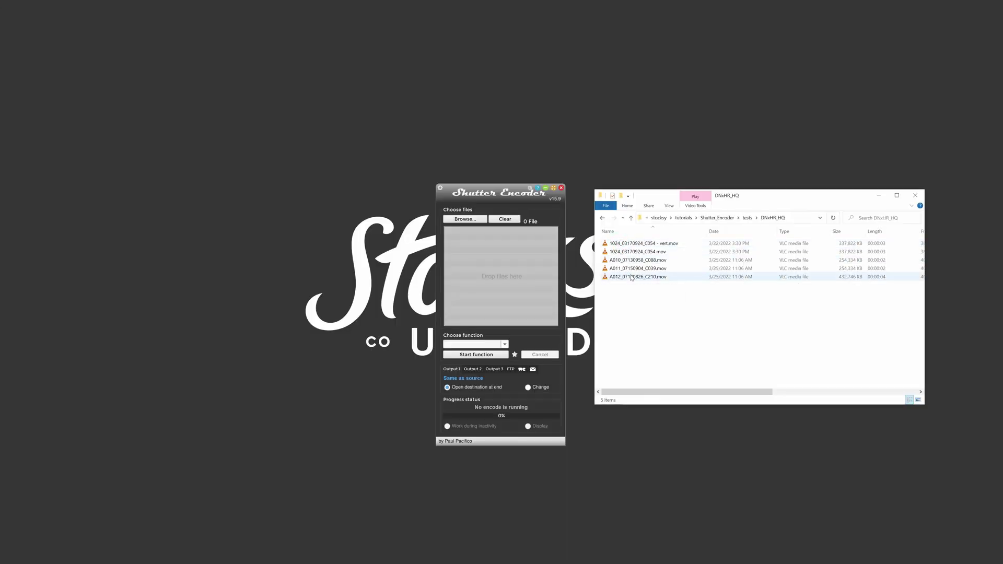
# - Add clips A010–A012 and set the function to Apple ProRes 422 HQ
pyautogui.moveTo(632, 277); pyautogui.dragTo(491, 274)
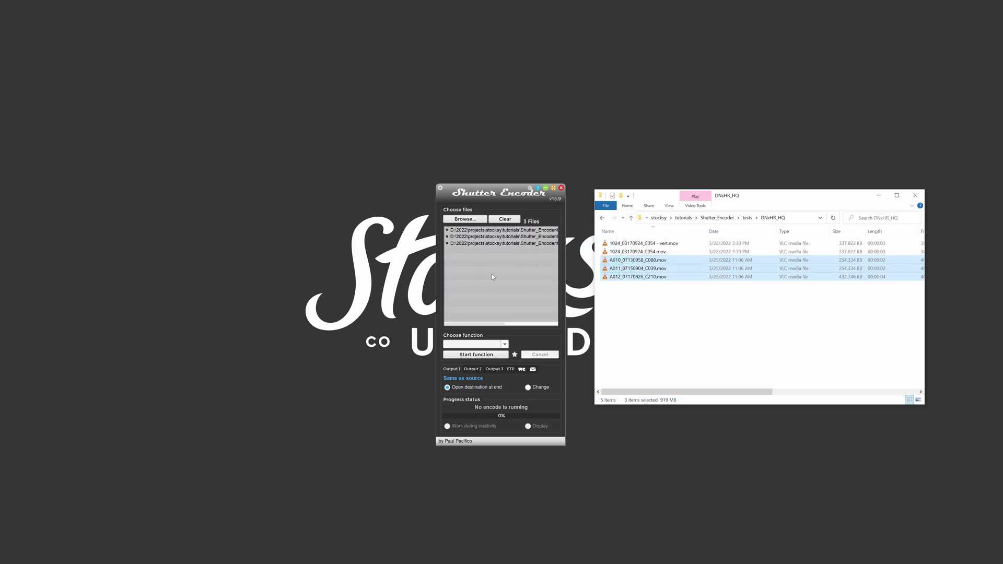
pyautogui.click(505, 345)
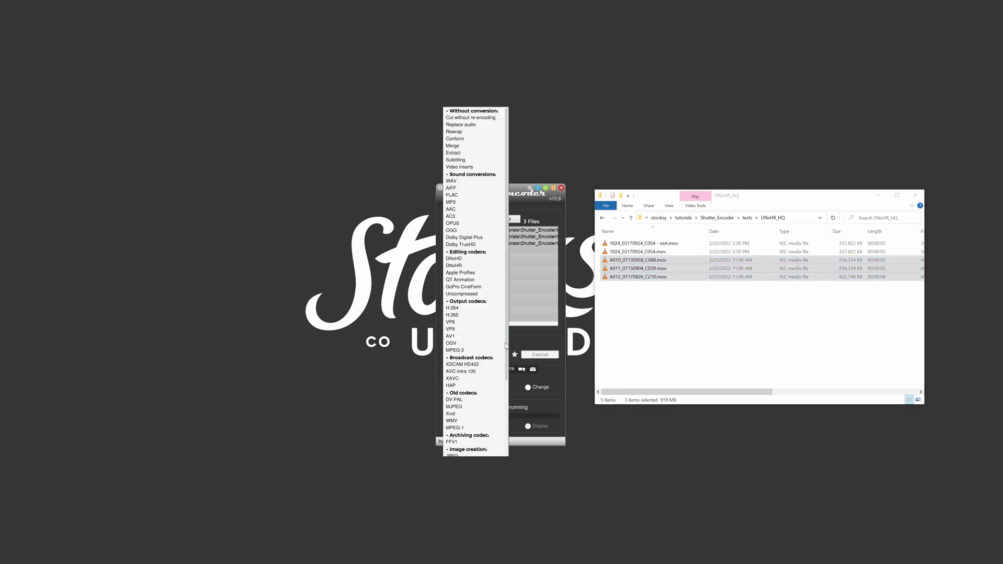
pyautogui.click(460, 273)
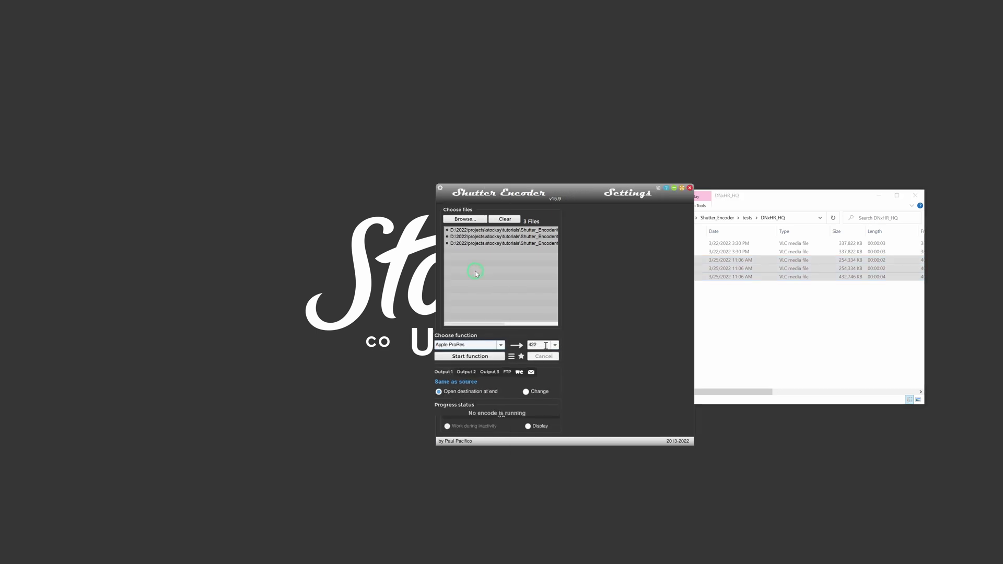
pyautogui.click(555, 351)
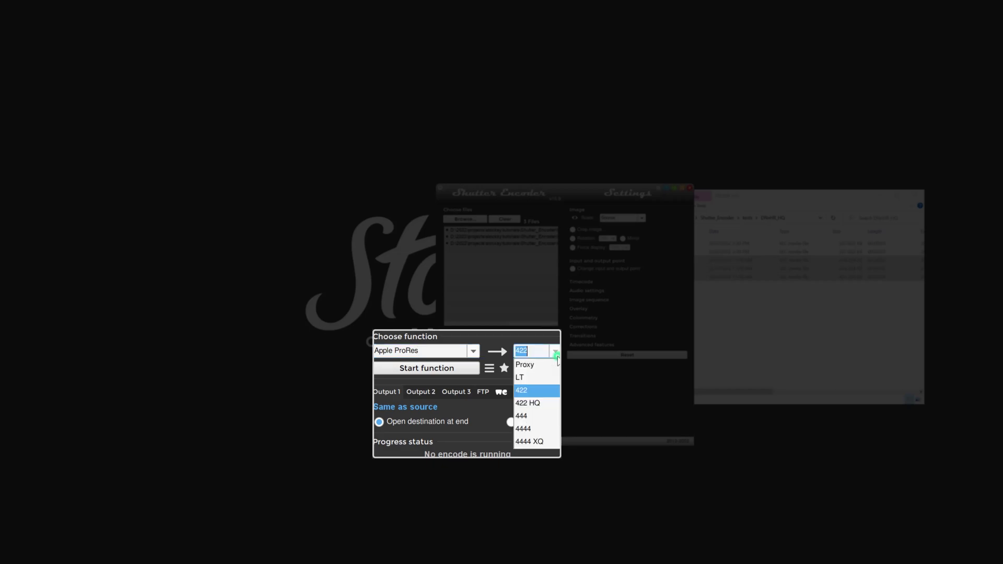
pyautogui.click(544, 403)
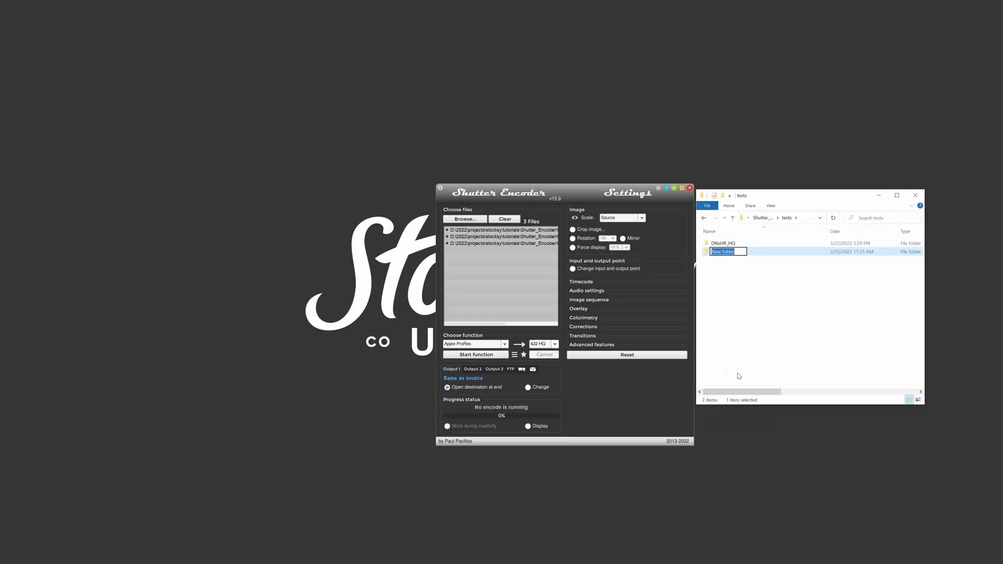
# - Create a prores422hq folder and make it the output destination
pyautogui.write('prores422hq')
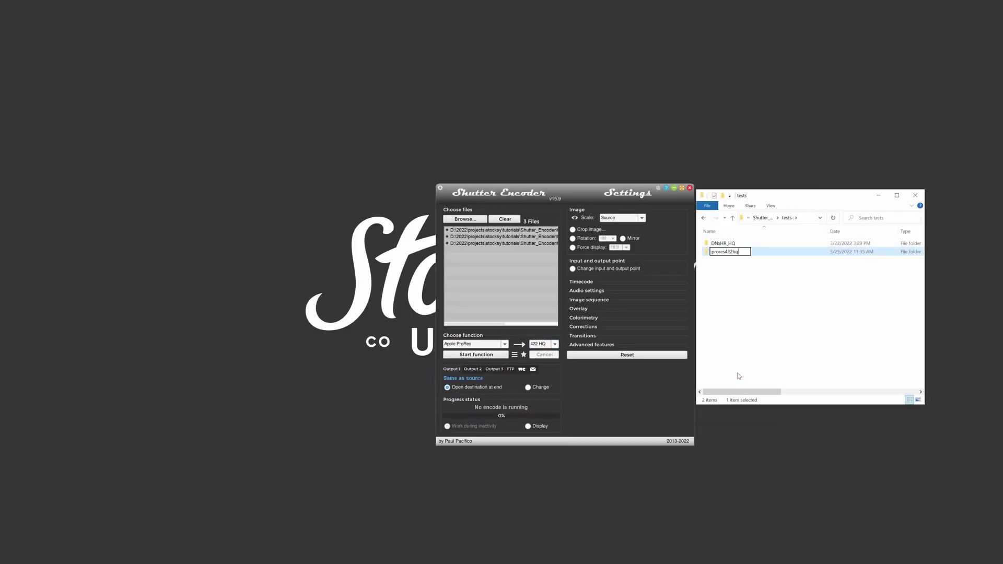
pyautogui.press('Return')
pyautogui.moveTo(726, 252); pyautogui.dragTo(462, 389)
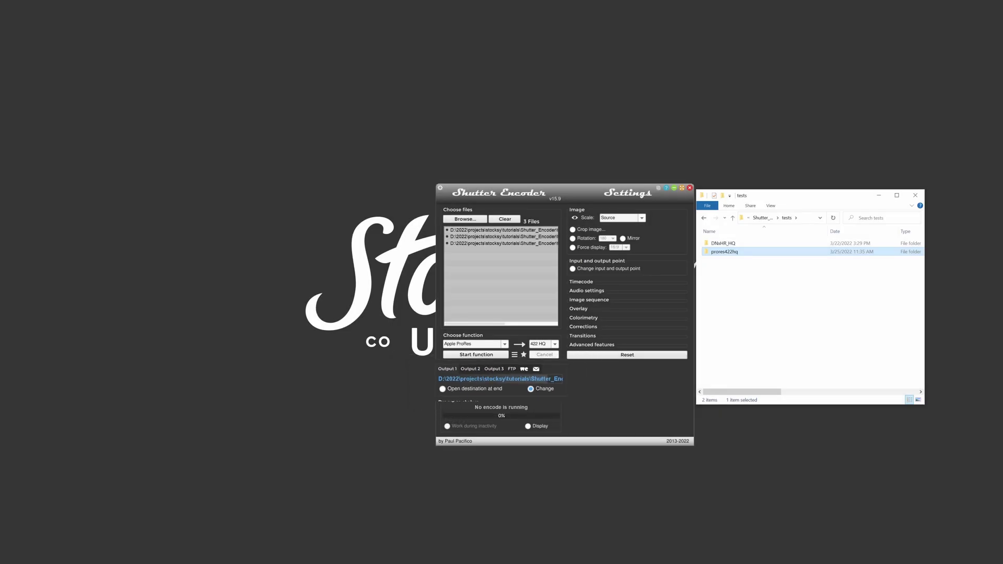
# - Convert levels 0-255 to 16-235, enable Rec. 709 colorspace, and start encoding the three clips
pyautogui.click(585, 317)
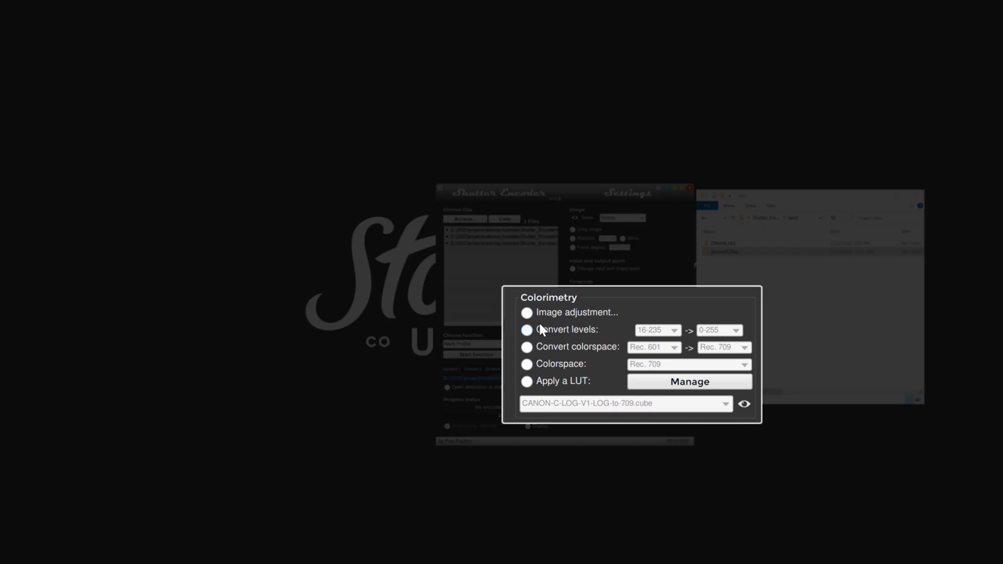
pyautogui.click(541, 326)
pyautogui.click(673, 331)
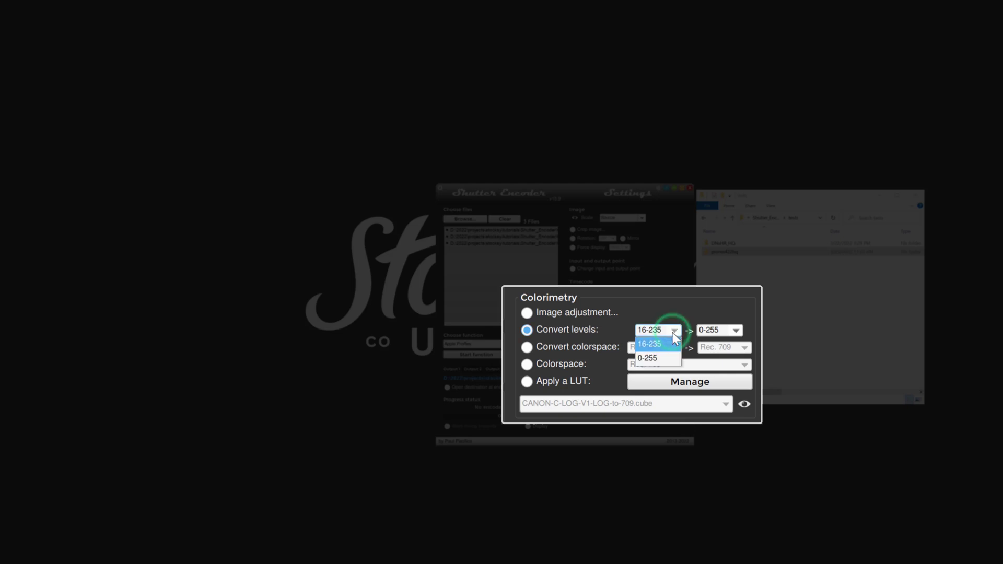
pyautogui.click(659, 358)
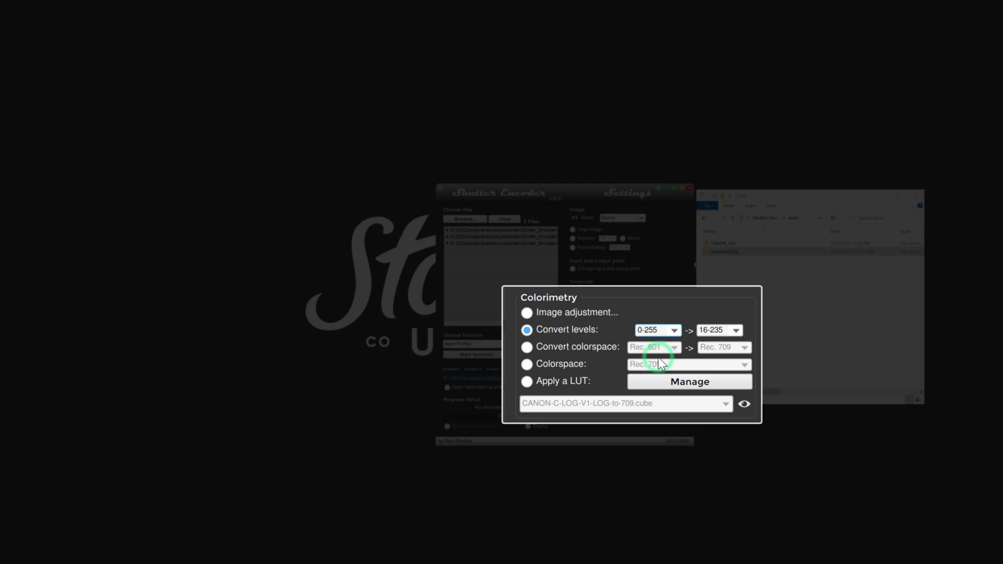
pyautogui.click(736, 330)
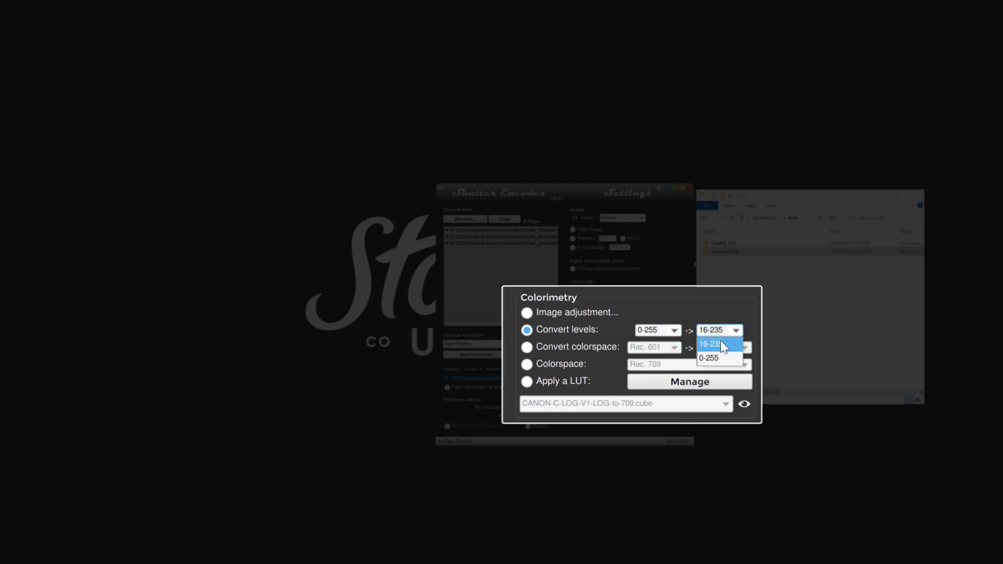
pyautogui.click(720, 343)
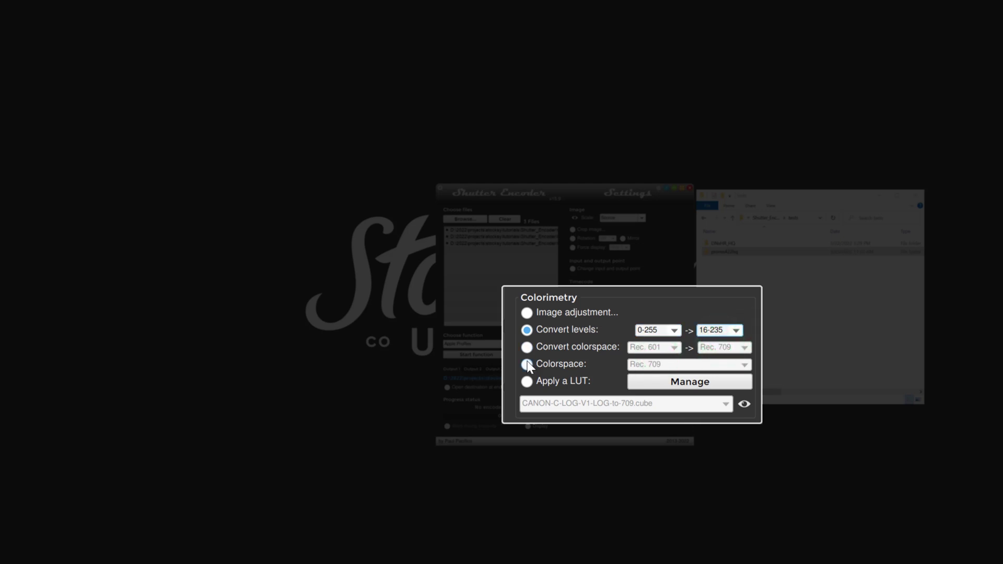
pyautogui.click(527, 365)
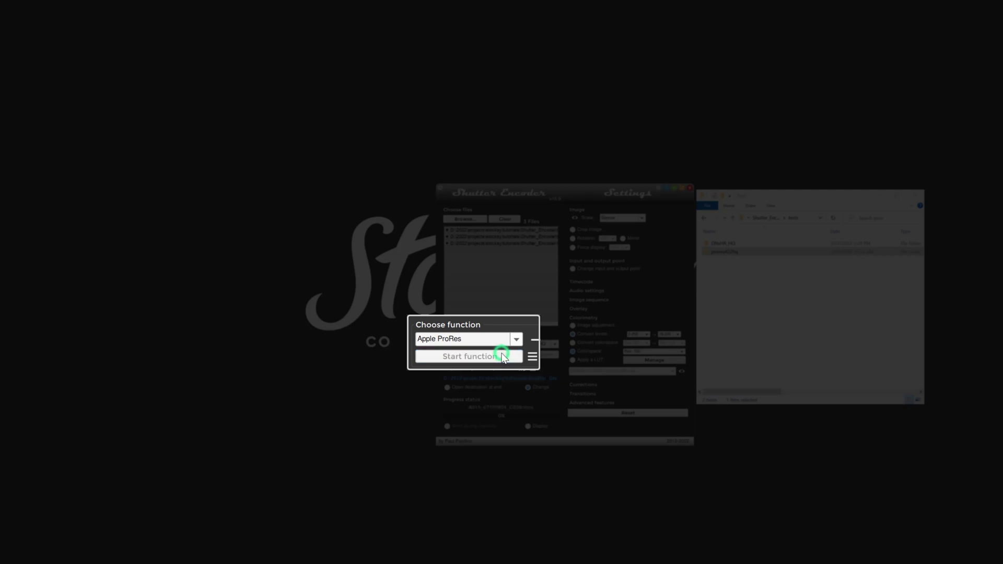
pyautogui.click(504, 357)
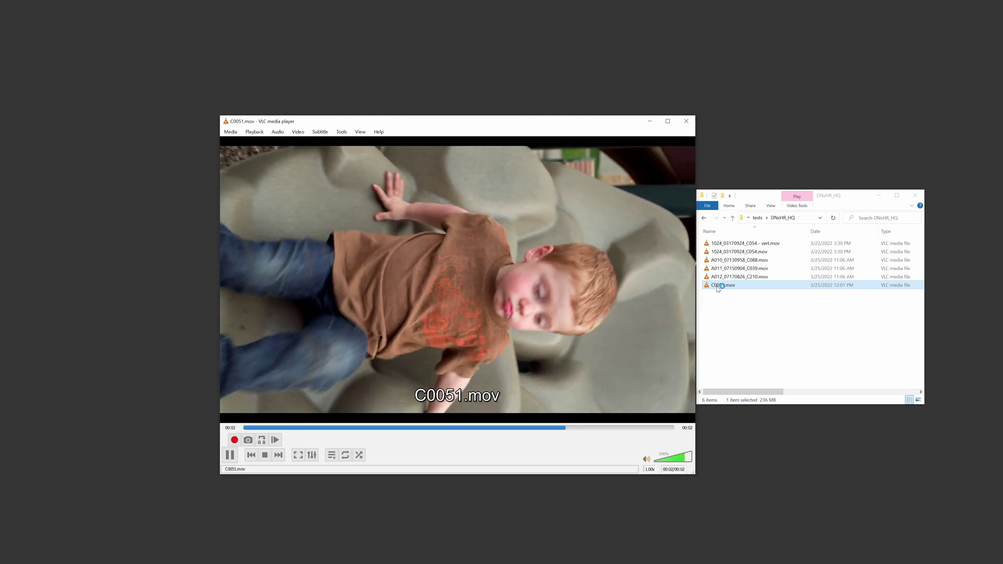
# - Drag C0051.mov from Explorer into Shutter Encoder's file list
pyautogui.moveTo(718, 286); pyautogui.dragTo(490, 269)
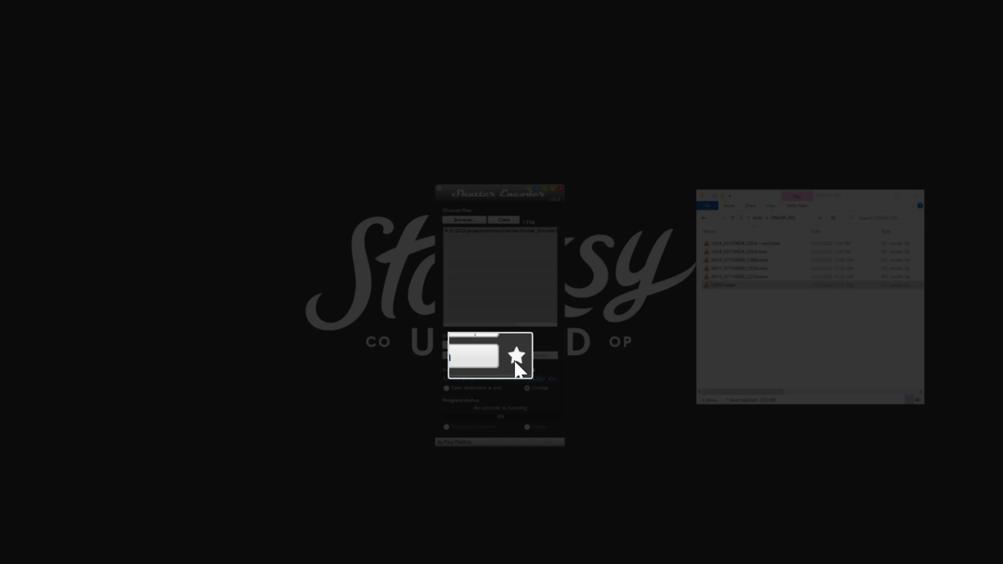
# - Open My functions, download the TOOLS presets pack, and extract Tools-Presets.zip
pyautogui.click(514, 358)
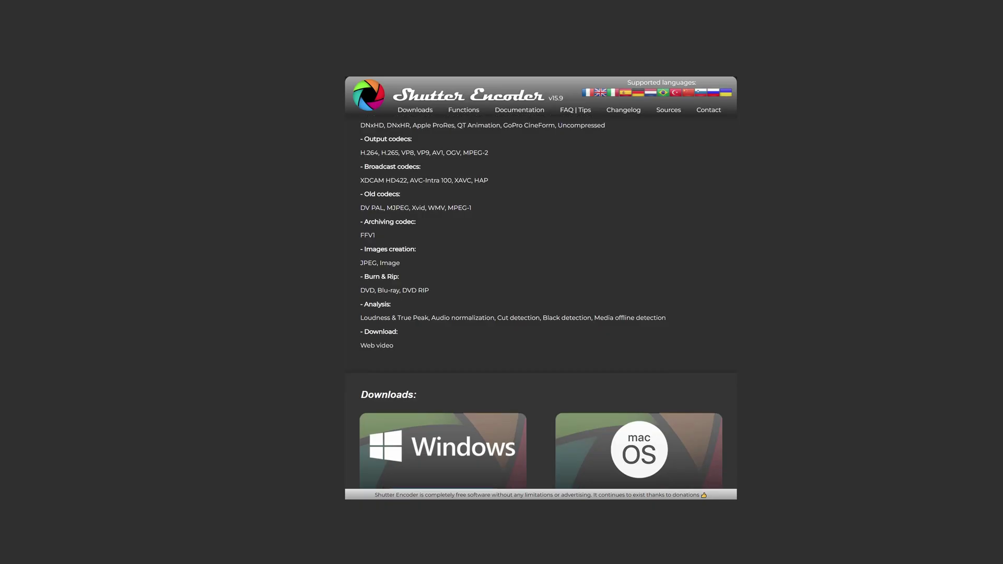
pyautogui.scroll(-6, 540, 293)
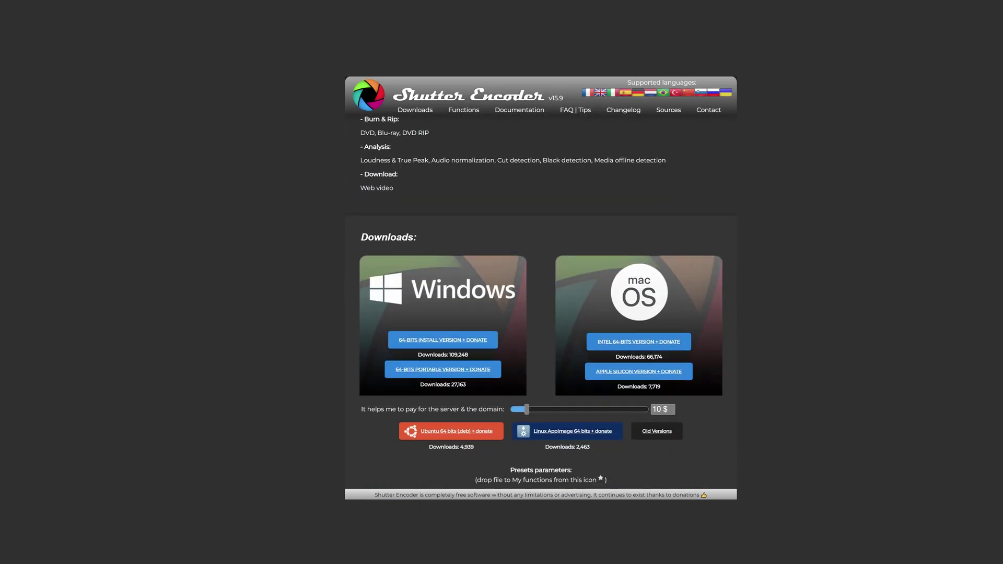
pyautogui.click(699, 344)
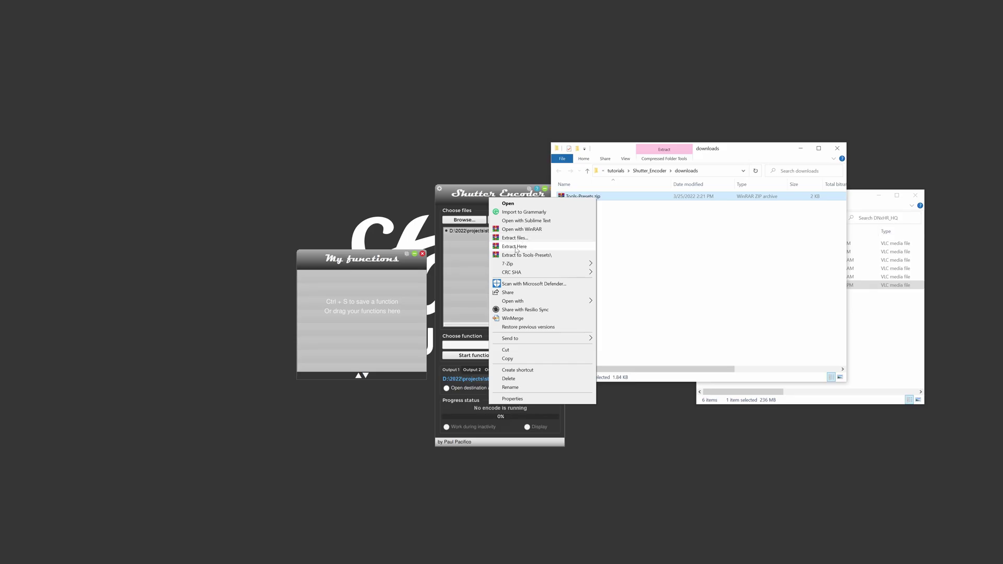
pyautogui.click(523, 244)
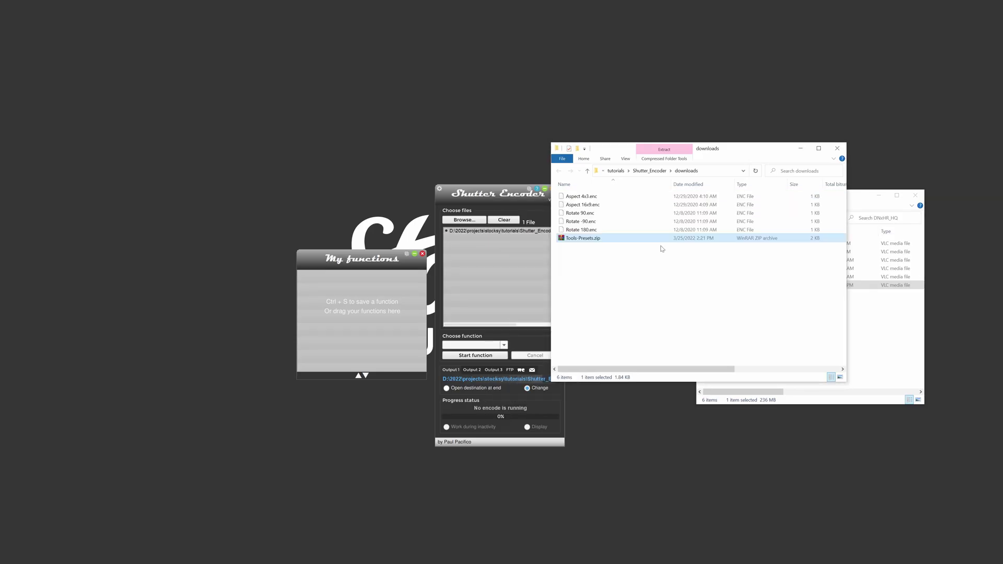
# - Import the five .enc rotate/aspect presets into My functions
pyautogui.click(581, 196)
pyautogui.keyDown('shift'); pyautogui.click(582, 230); pyautogui.keyUp('shift')
pyautogui.moveTo(581, 230); pyautogui.dragTo(246, 326)
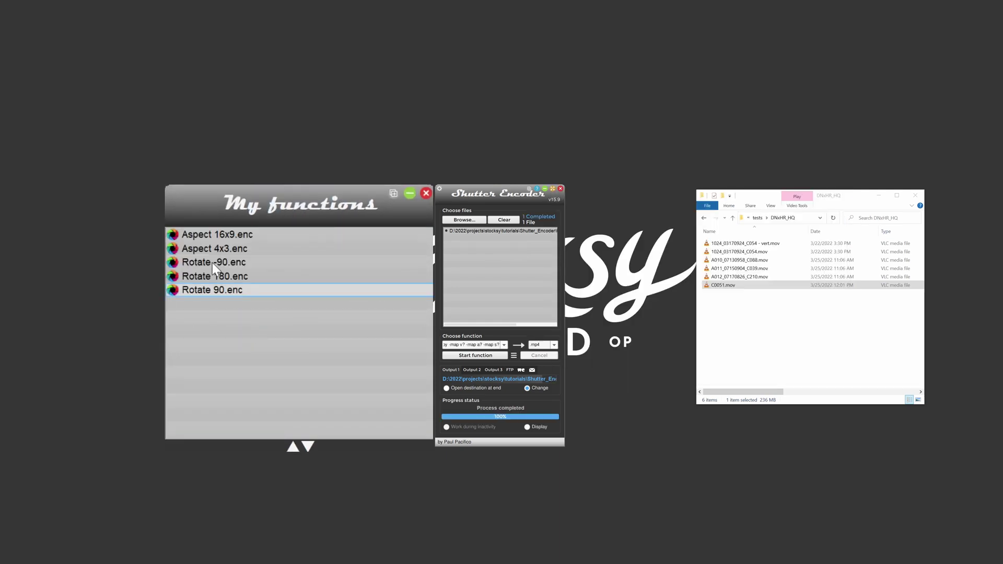
# - Rotate C0051.mov by -90 into a .mov, then open C0053.MP4 and set its out point to 00:00:08:13
pyautogui.click(213, 262)
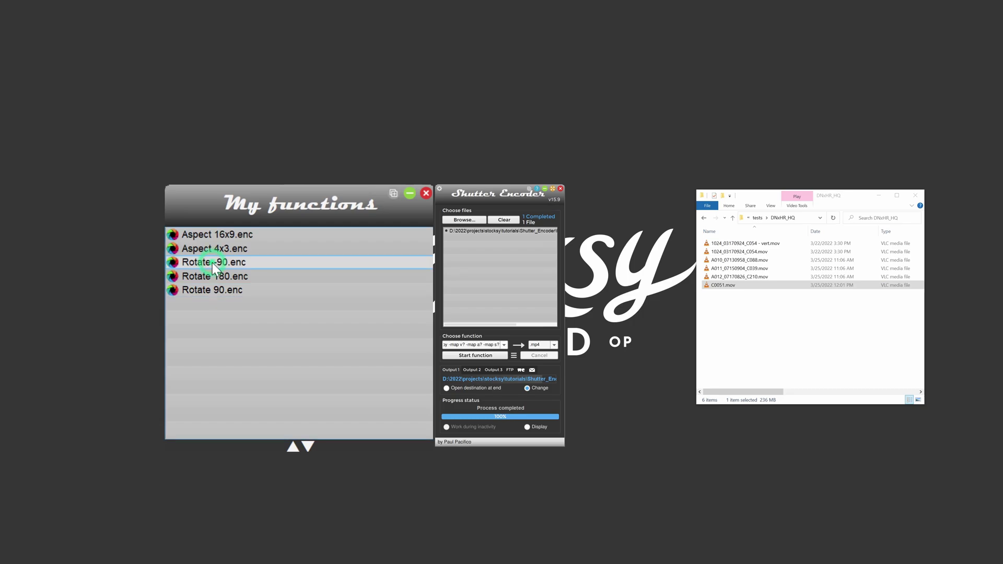
pyautogui.click(554, 345)
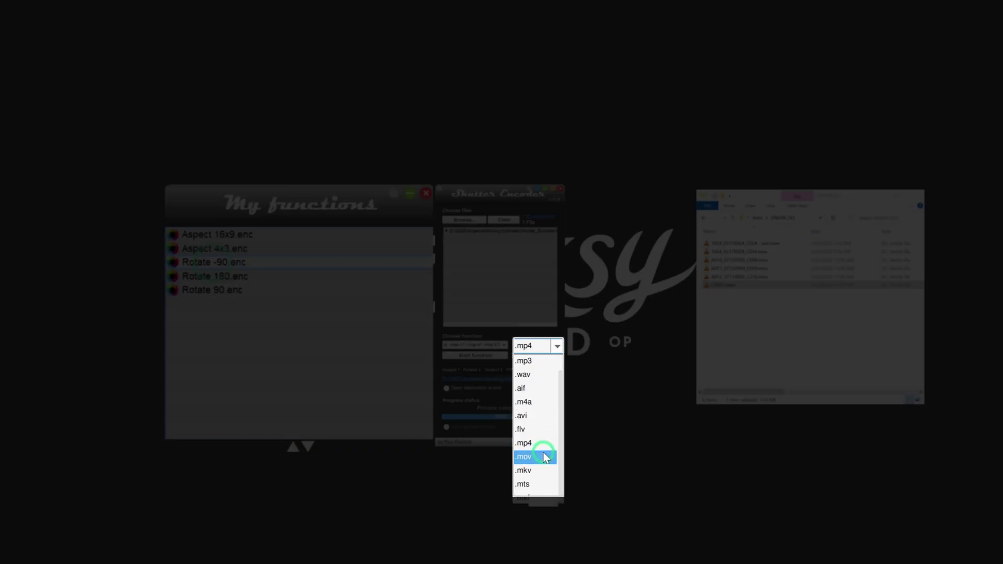
pyautogui.click(544, 458)
pyautogui.click(485, 356)
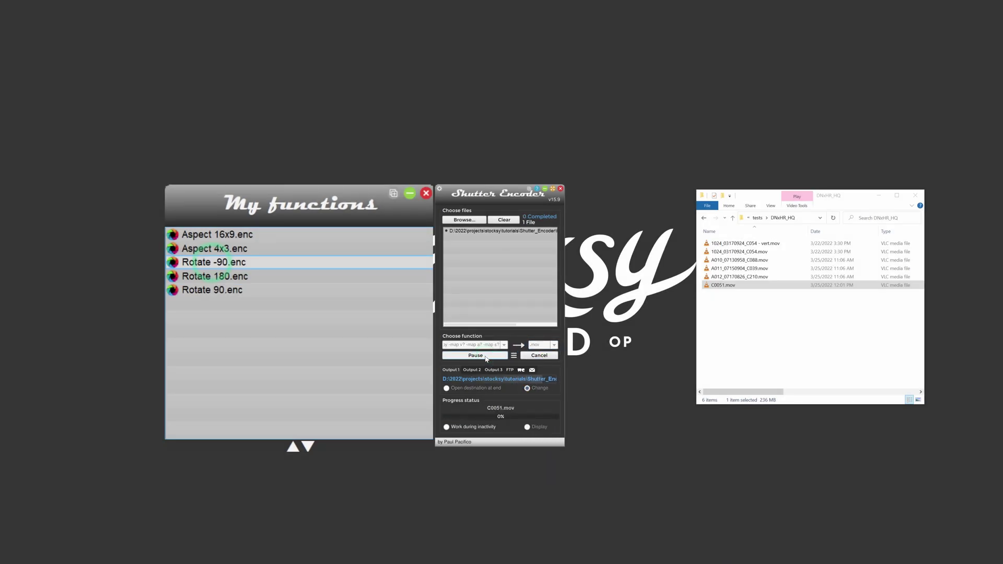
pyautogui.doubleClick(723, 243)
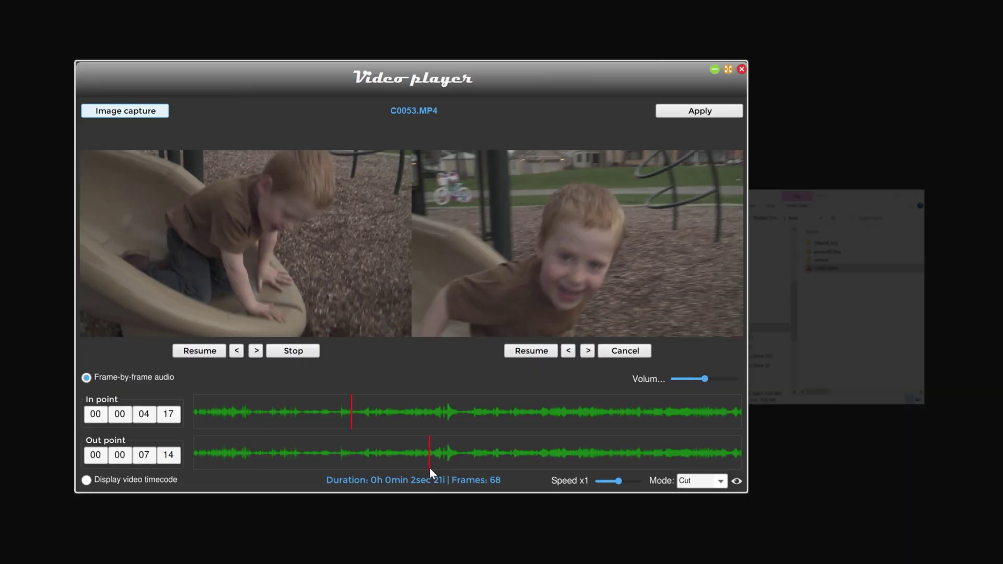
pyautogui.moveTo(429, 469); pyautogui.dragTo(488, 462)
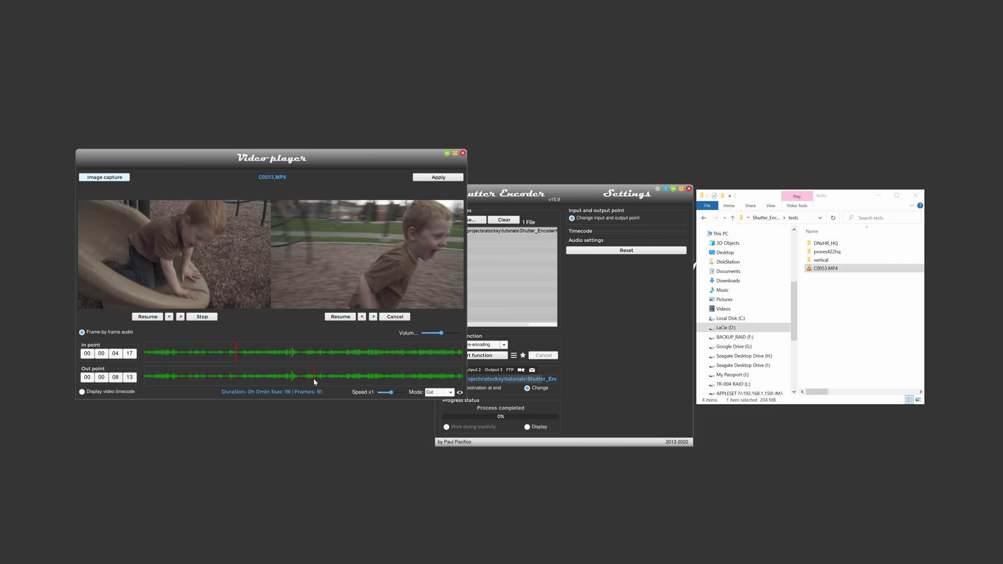